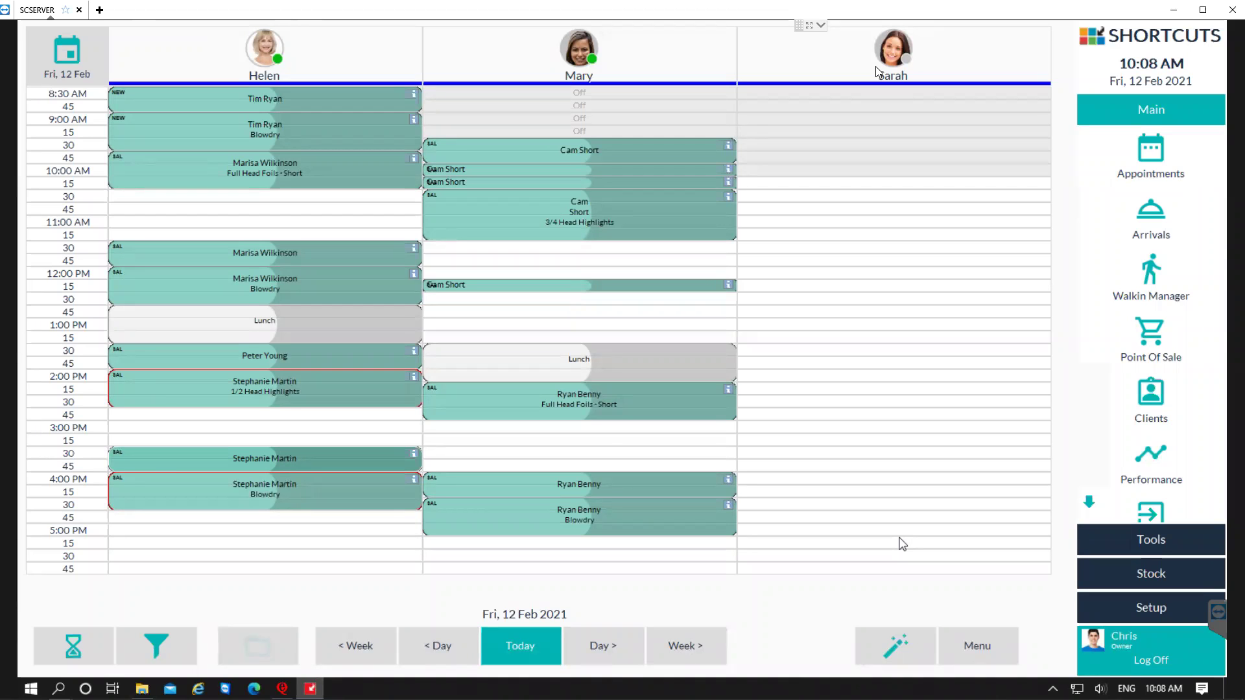
# Go to Setup > Configuration and expand General down to Visit Note Types.
pyautogui.click(1152, 609)
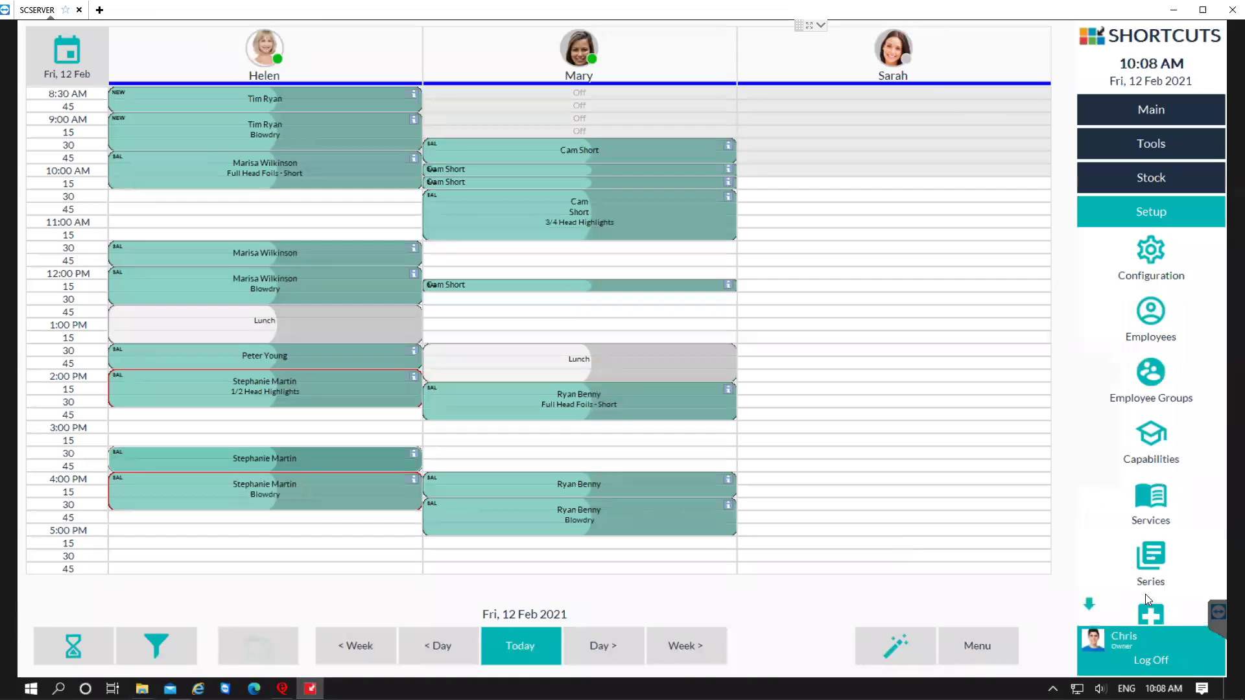
pyautogui.click(1147, 250)
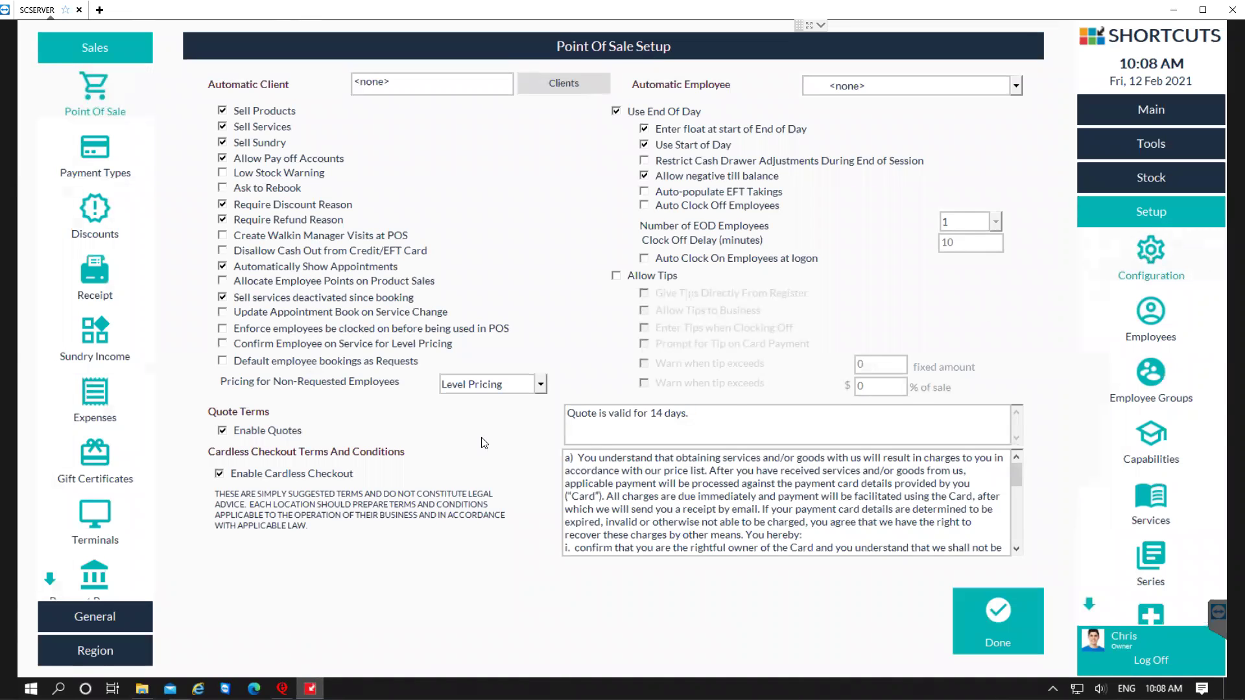
pyautogui.click(59, 627)
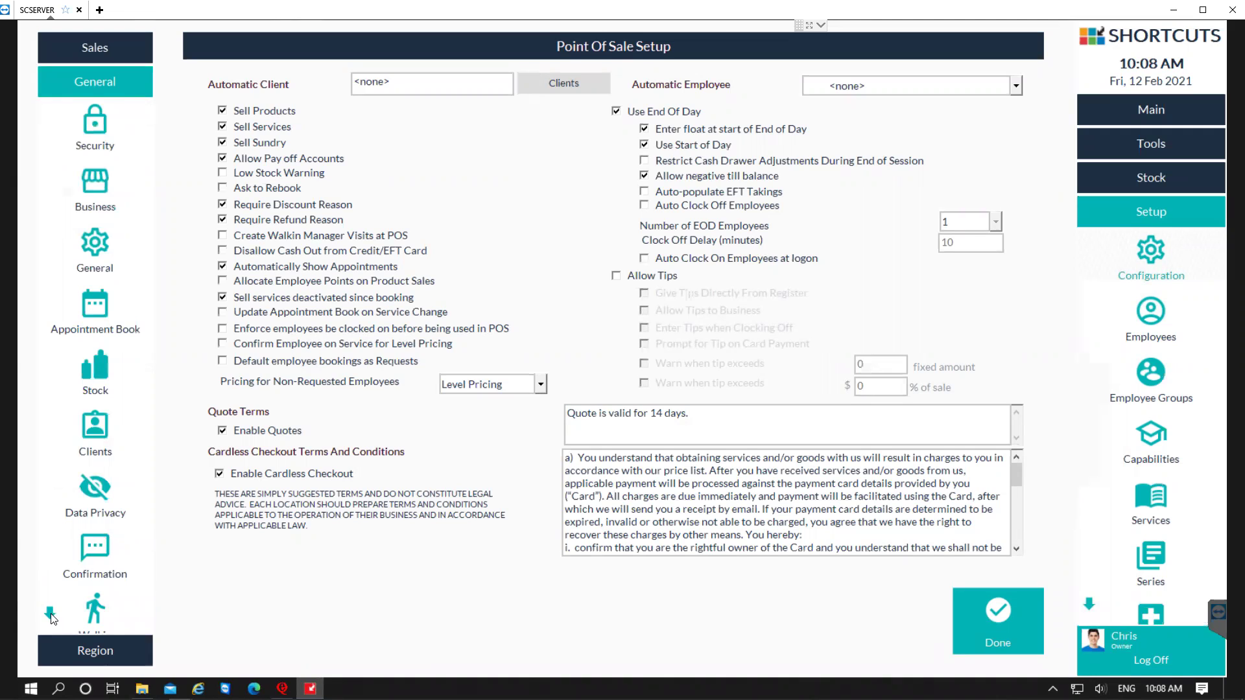
pyautogui.click(50, 616)
pyautogui.click(51, 614)
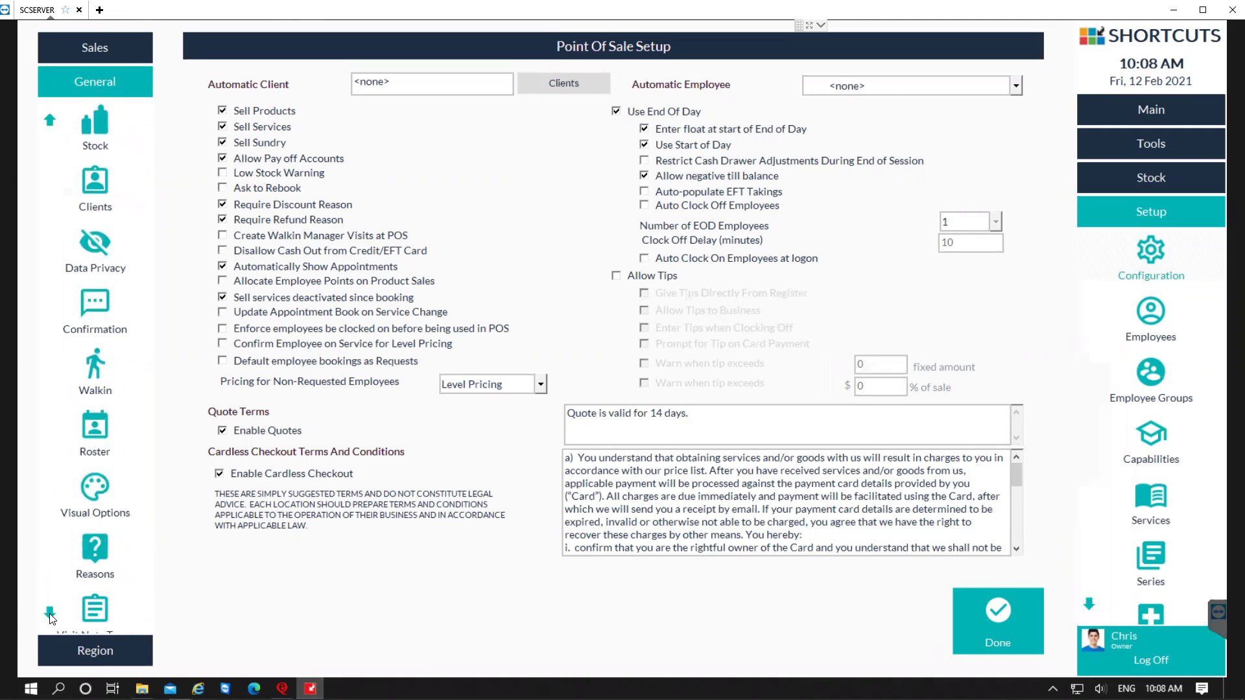
pyautogui.click(51, 615)
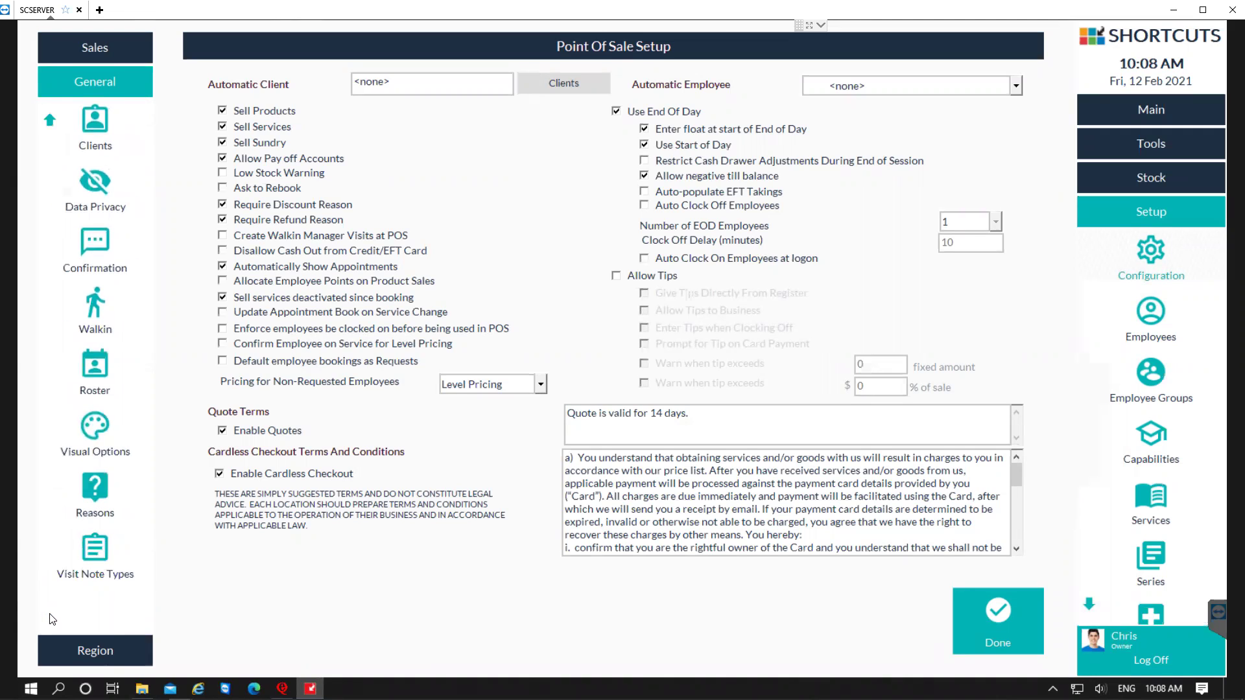
# Add a new visit note type named 'Colour Notes' under Visit Note Types.
pyautogui.click(91, 557)
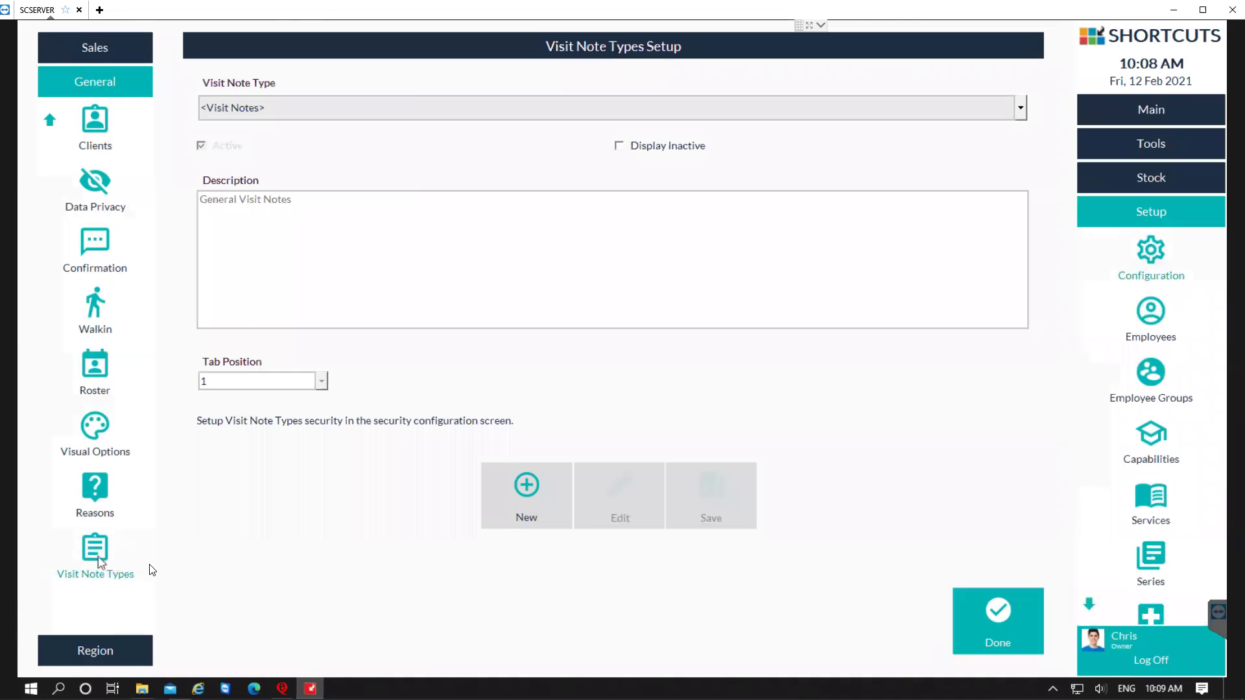
pyautogui.click(524, 500)
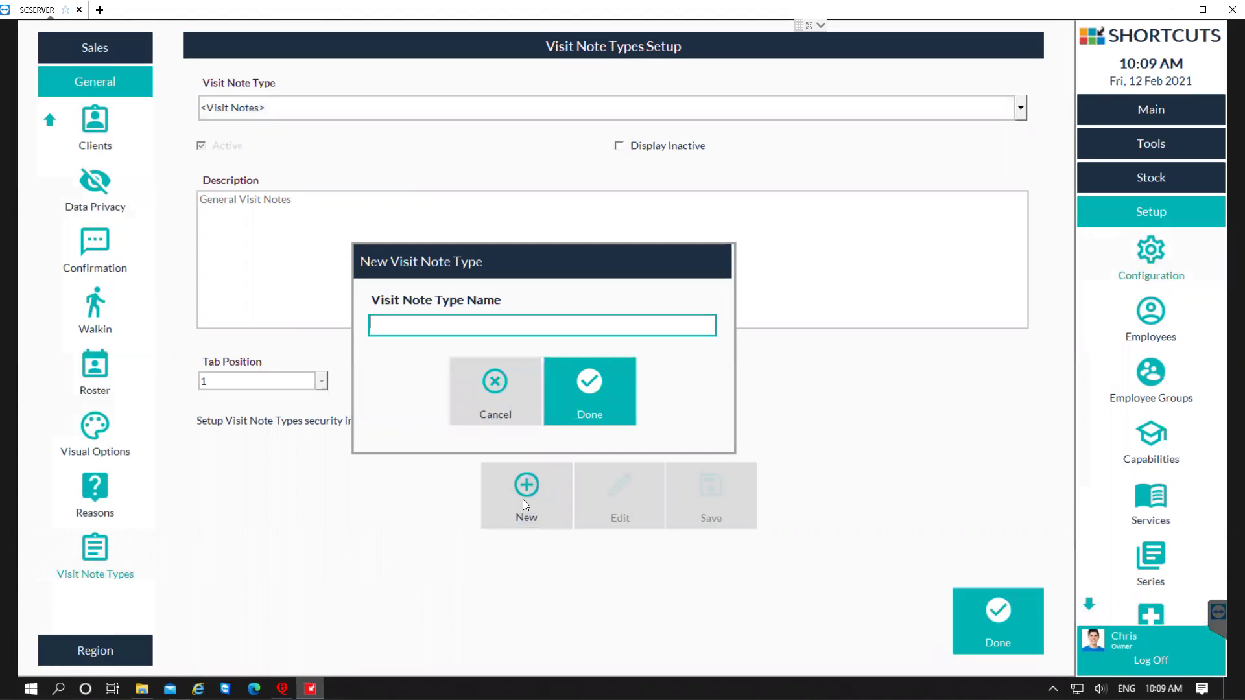
pyautogui.write('Colour No')
pyautogui.write('tes')
pyautogui.click(547, 362)
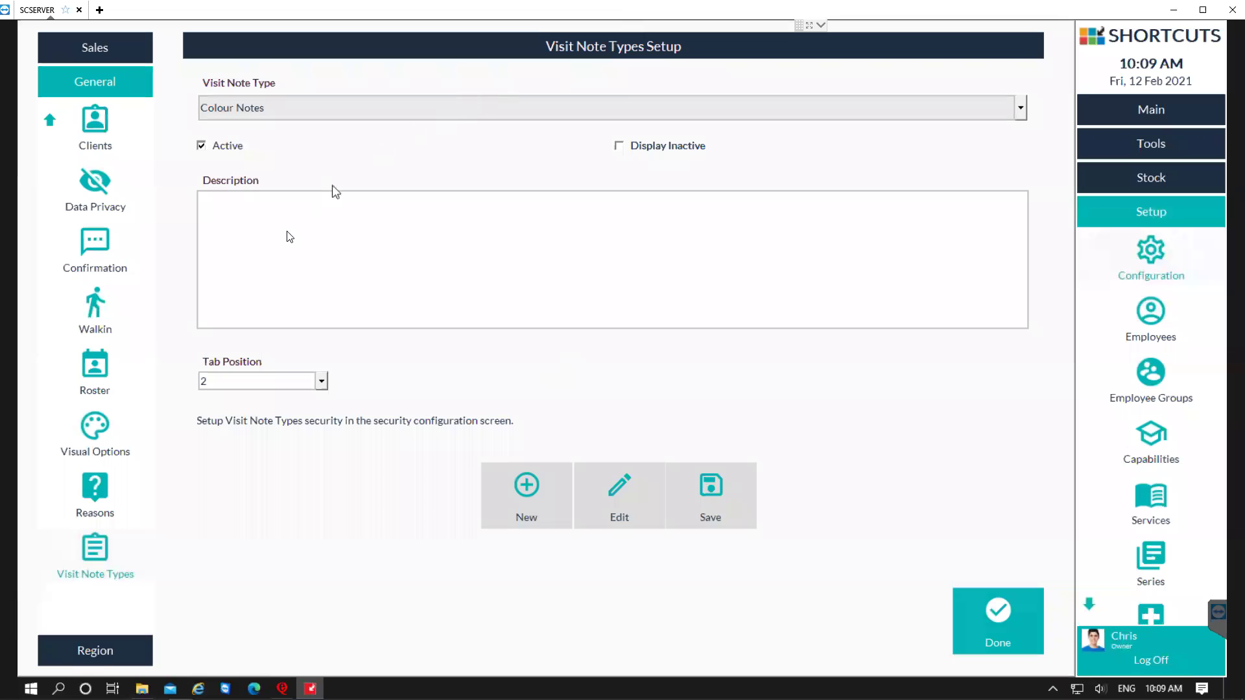
# Leave the Colour Notes description blank, keep tab position 2, and save.
pyautogui.click(273, 242)
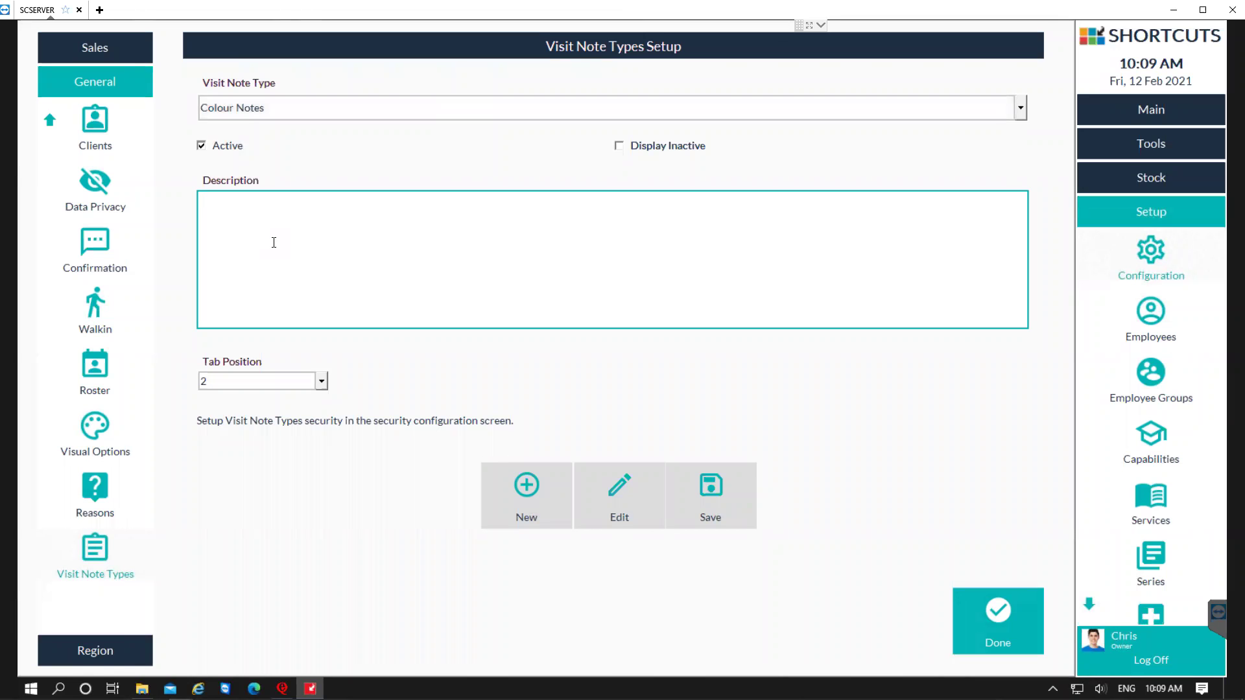
pyautogui.click(294, 388)
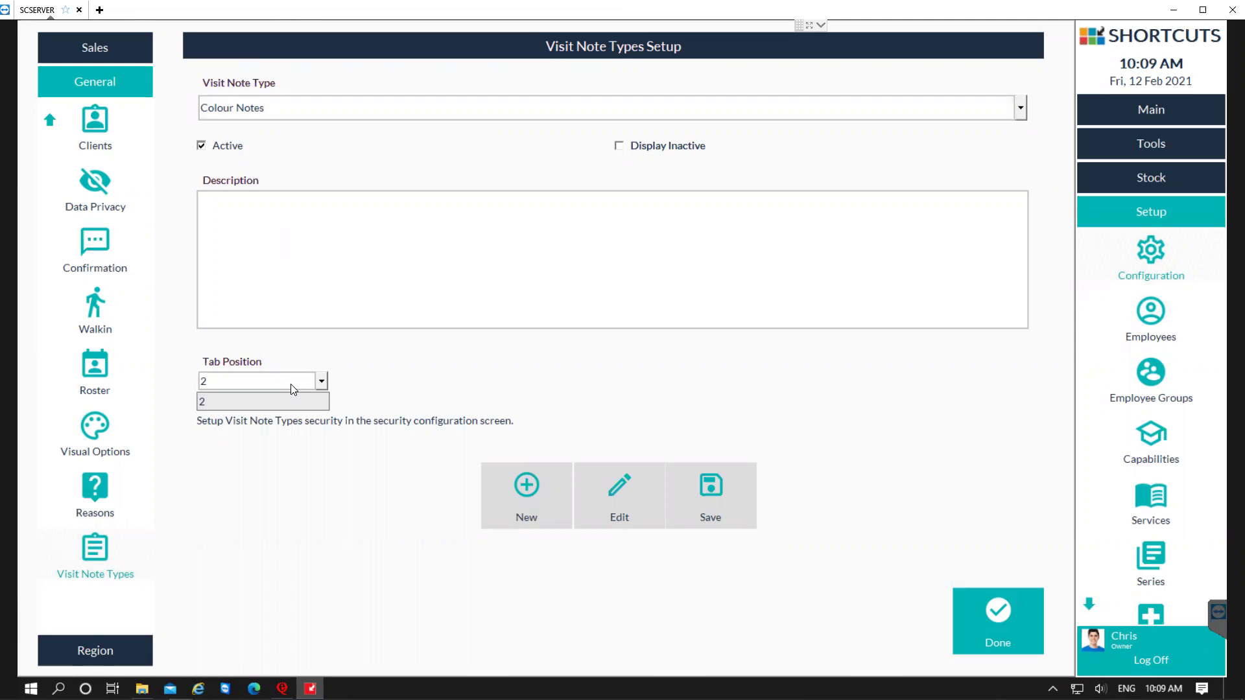
pyautogui.click(291, 388)
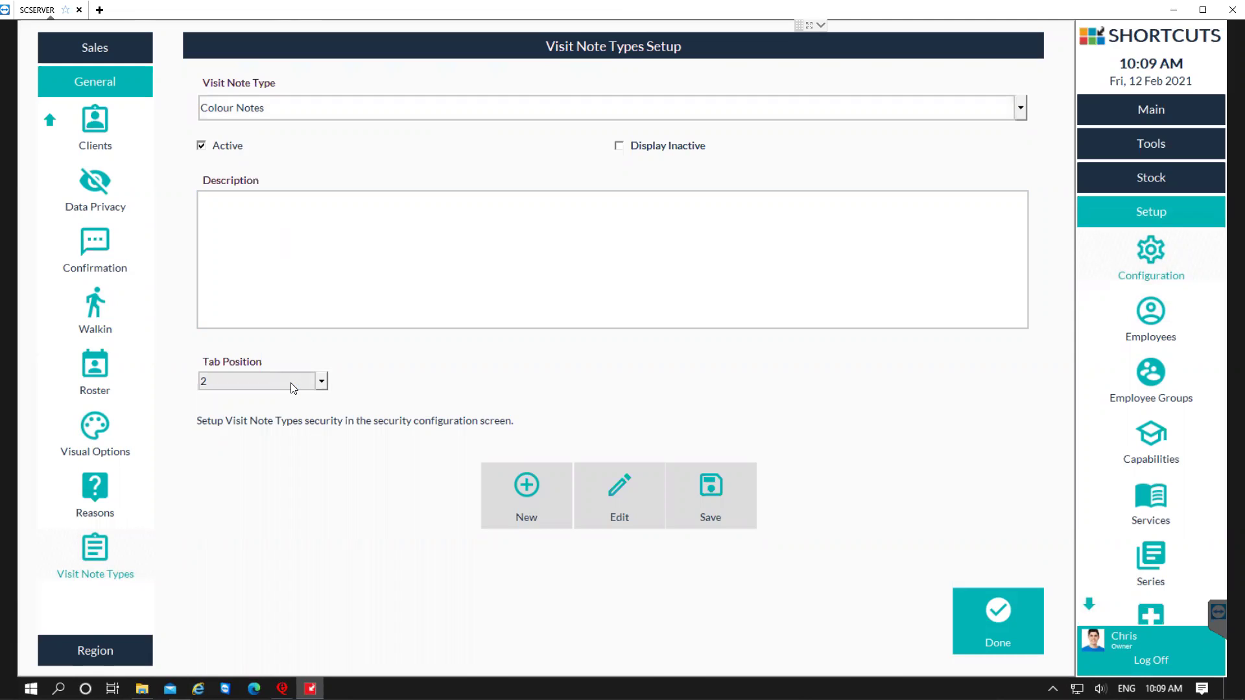
pyautogui.click(734, 515)
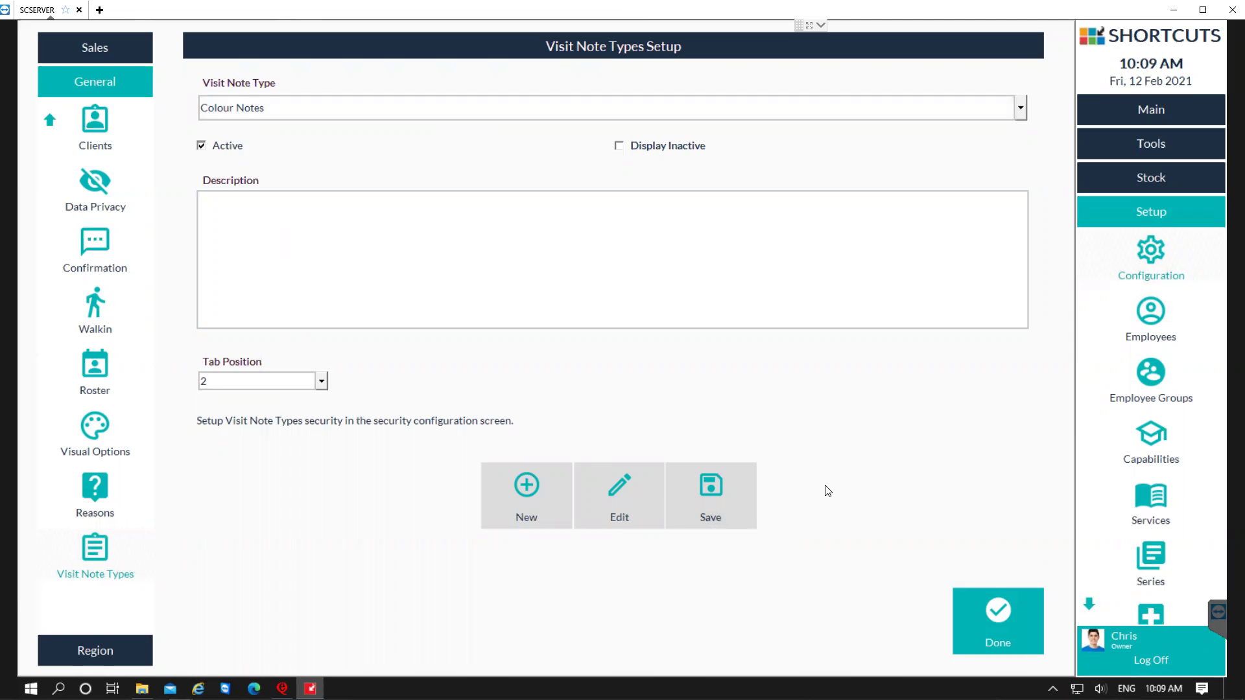
# Scroll up to Security Setup and show its Access tab permissions.
pyautogui.click(51, 120)
pyautogui.click(51, 121)
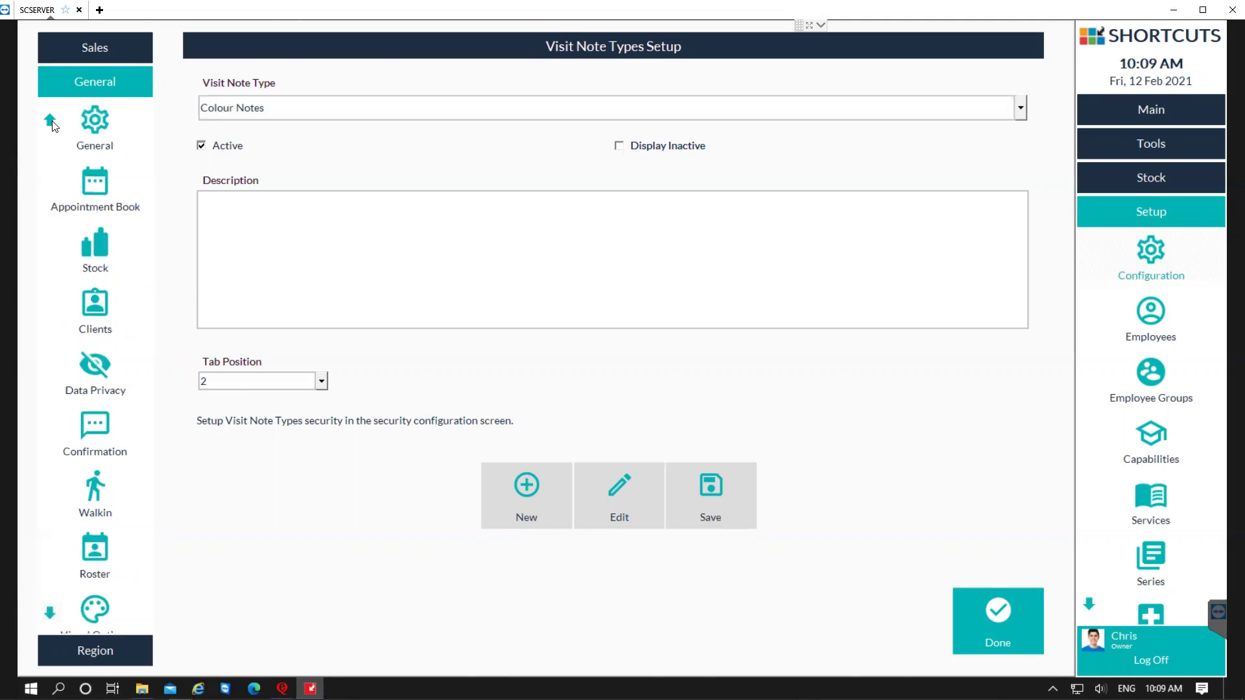
pyautogui.click(51, 121)
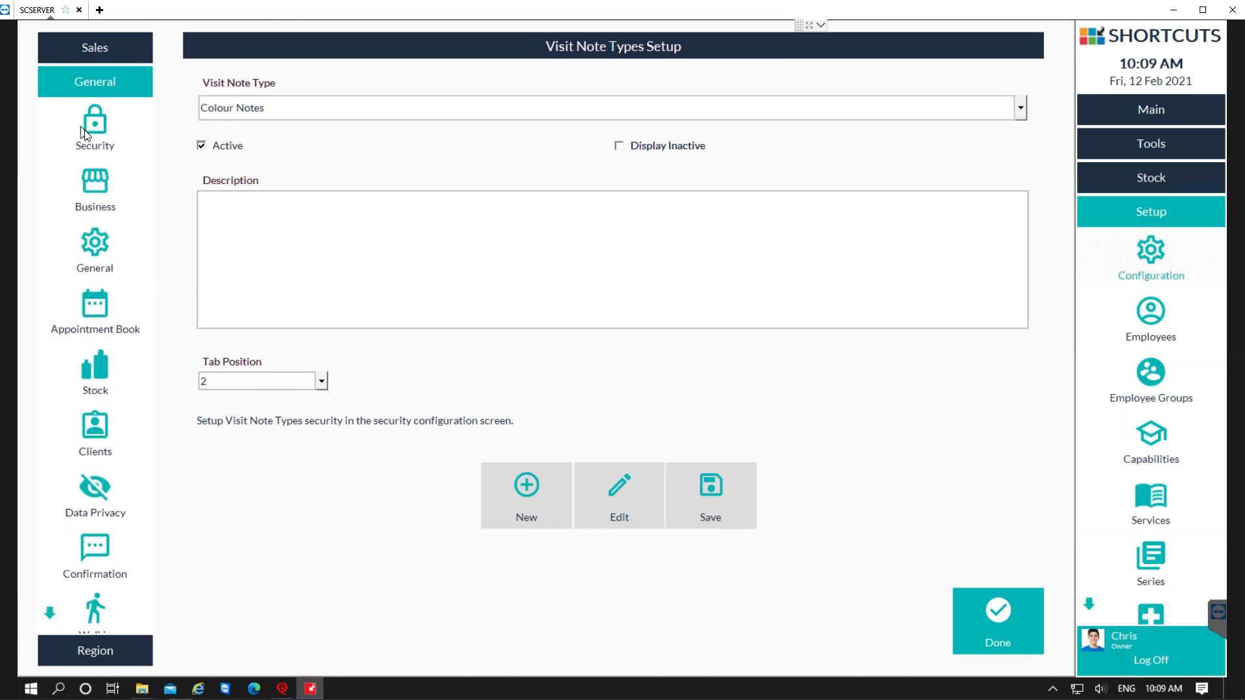
pyautogui.click(88, 136)
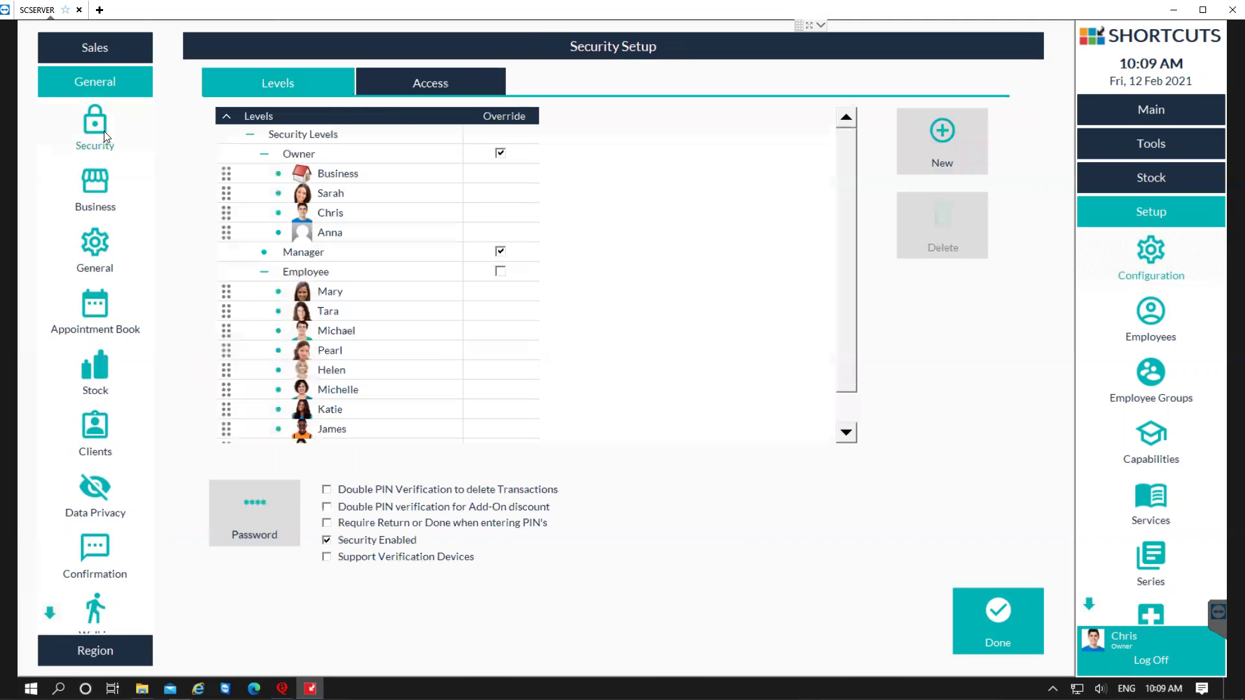
pyautogui.click(417, 82)
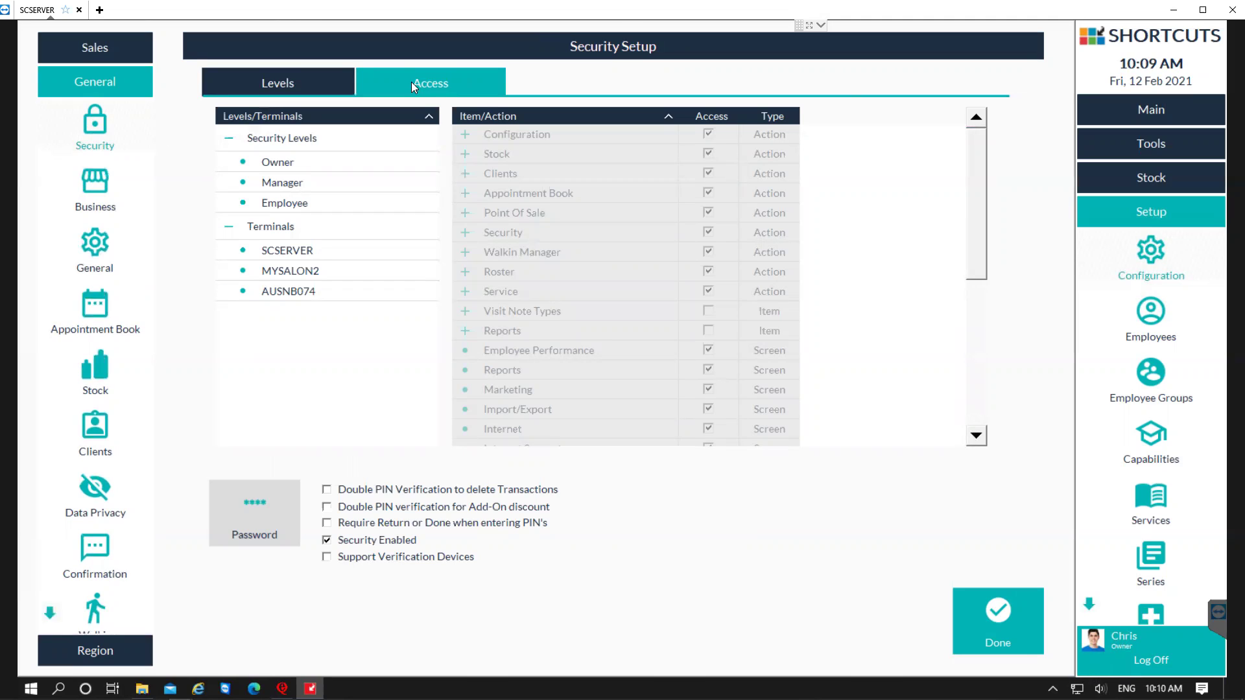
# Grant the Owner level Colour Notes access, save, and acknowledge the restart notice.
pyautogui.click(279, 164)
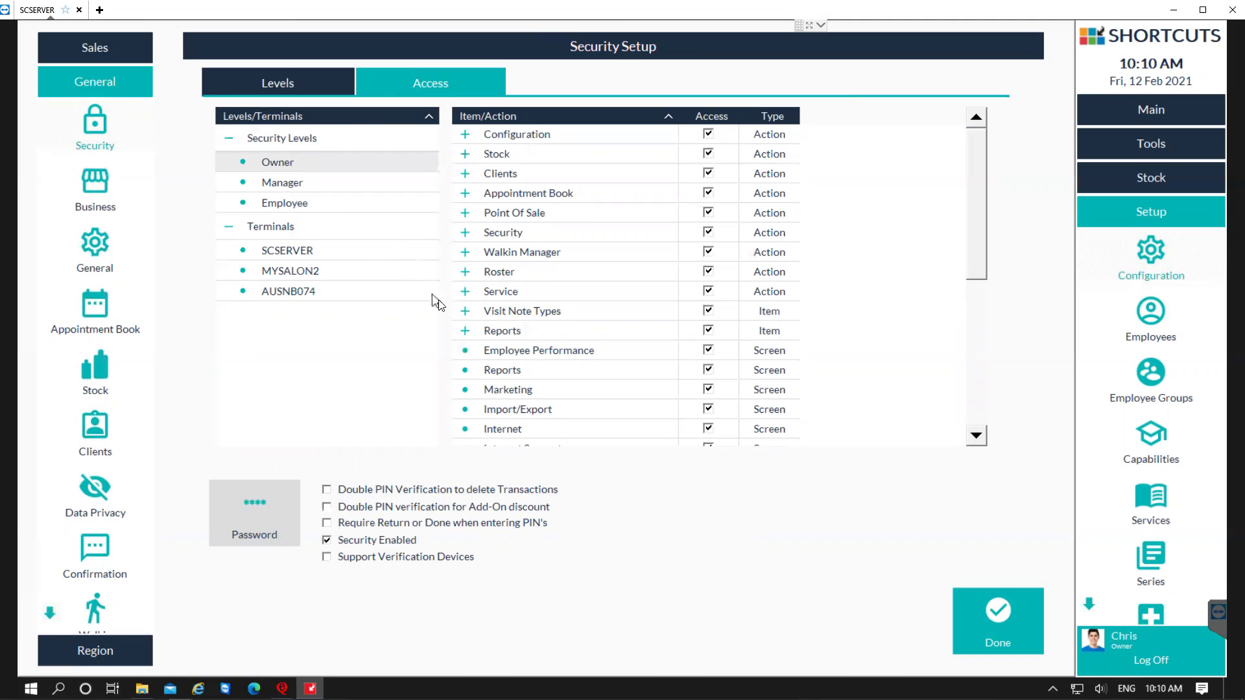
pyautogui.click(465, 312)
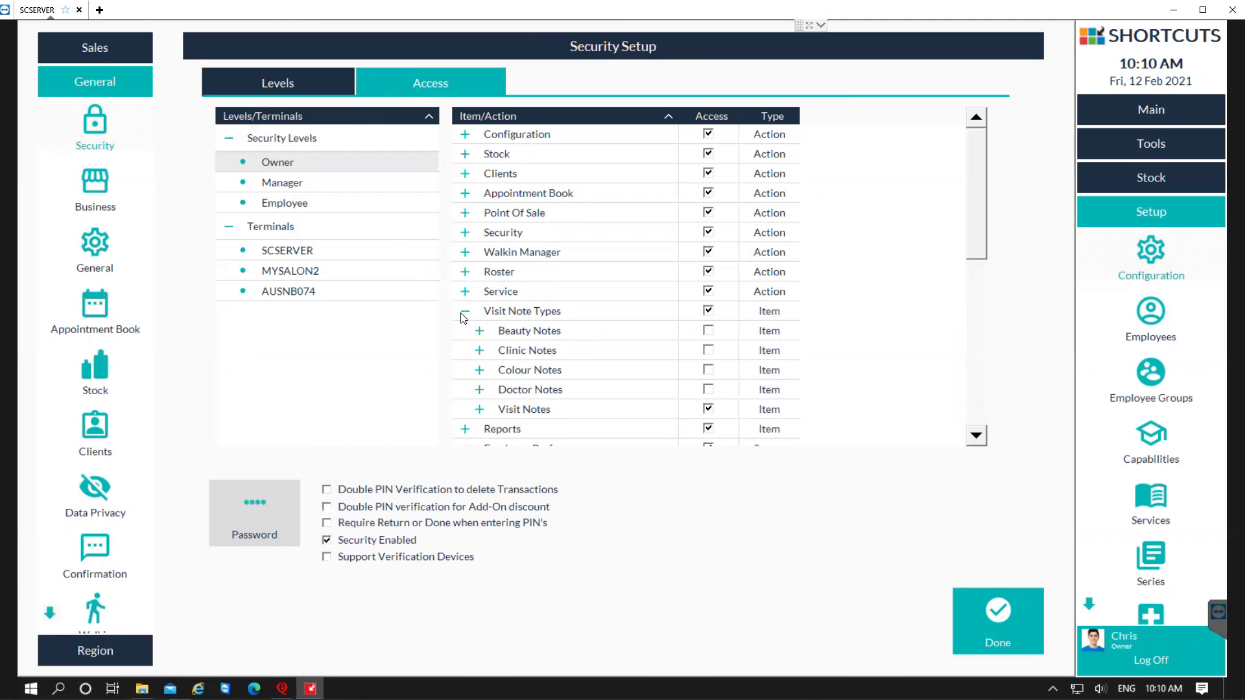
pyautogui.click(708, 375)
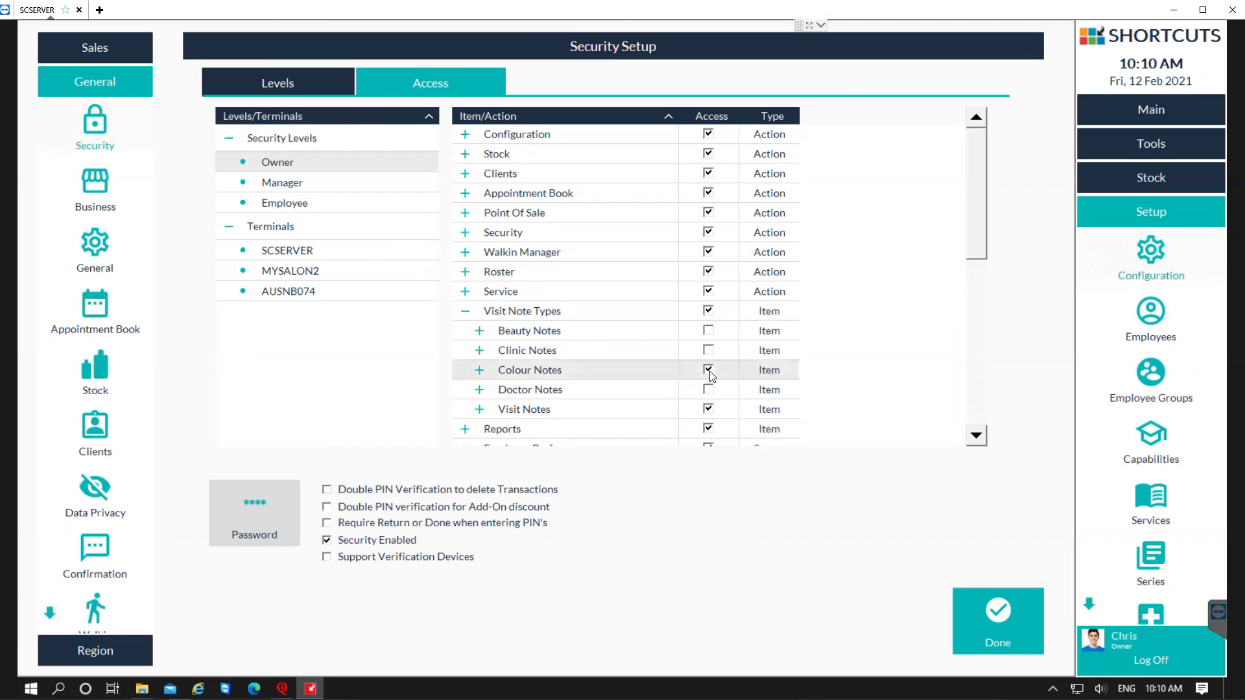
pyautogui.click(479, 370)
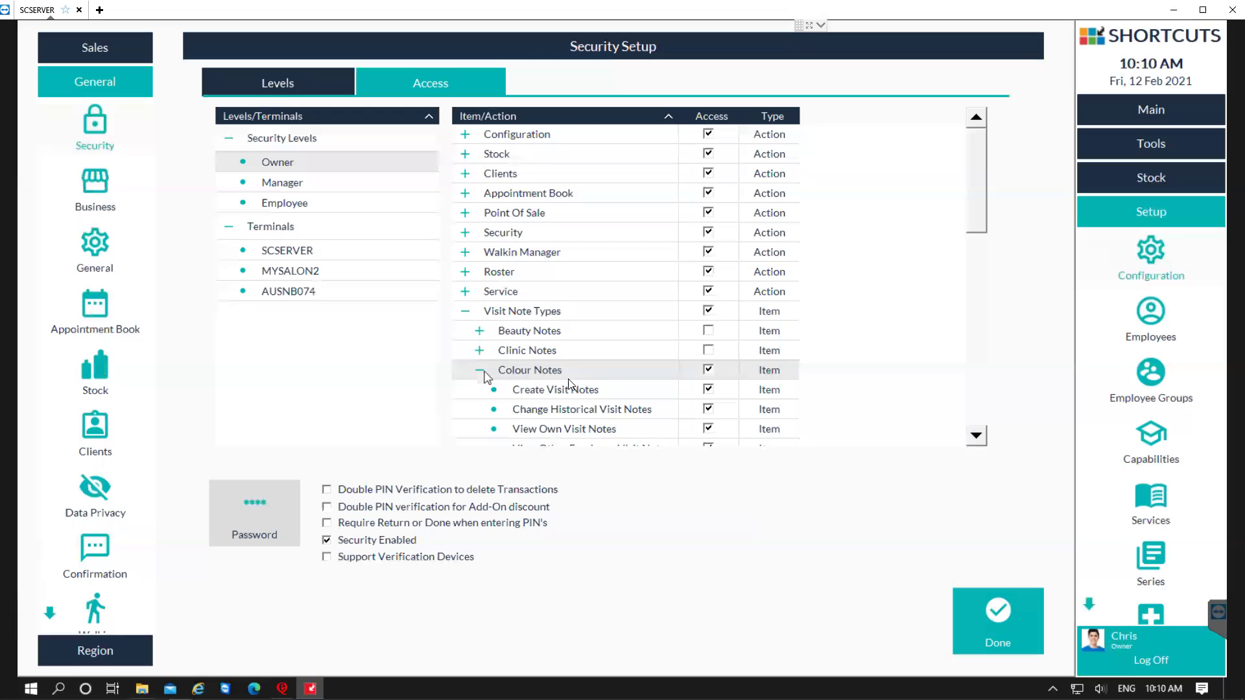
pyautogui.scroll(-1, 564, 389)
pyautogui.scroll(-1, 577, 388)
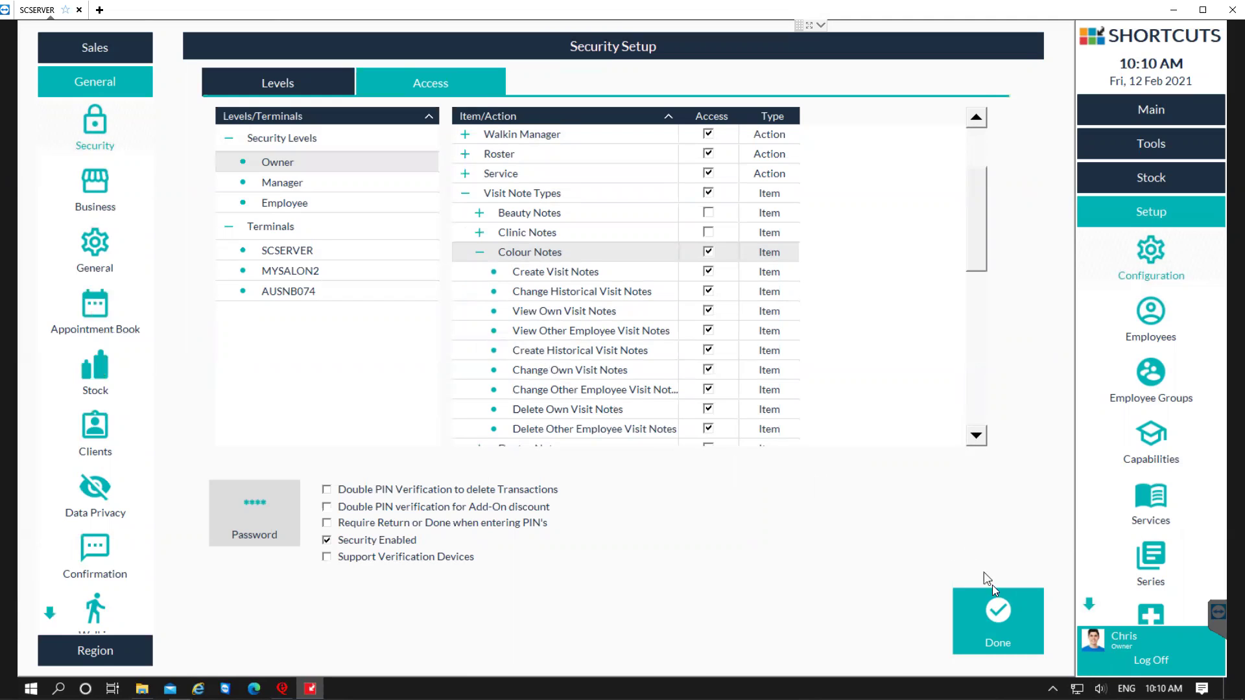
pyautogui.click(997, 612)
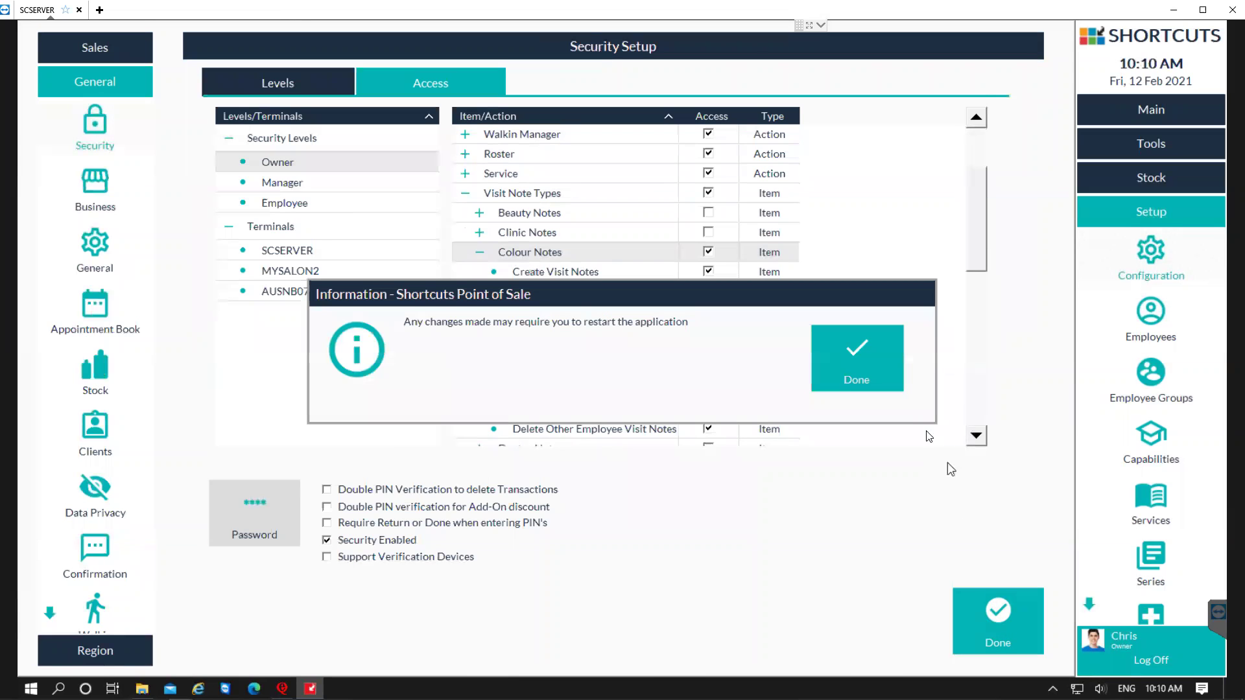
pyautogui.click(891, 382)
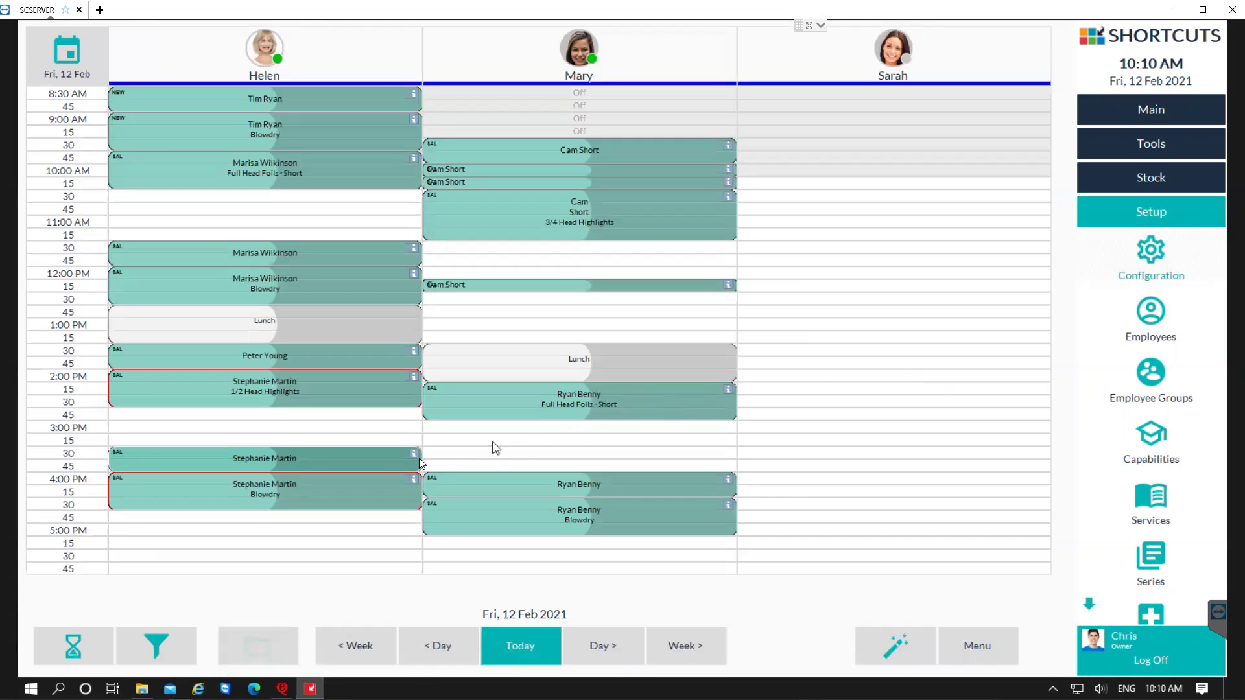
pyautogui.click(383, 467)
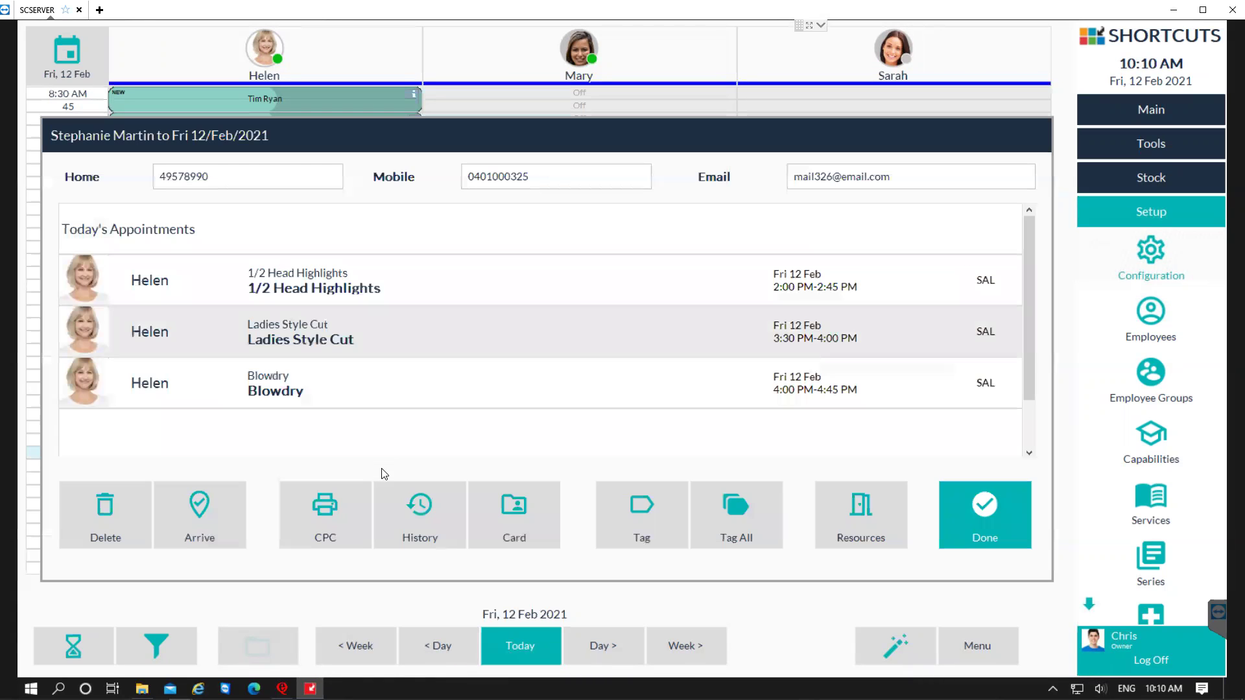
pyautogui.click(409, 503)
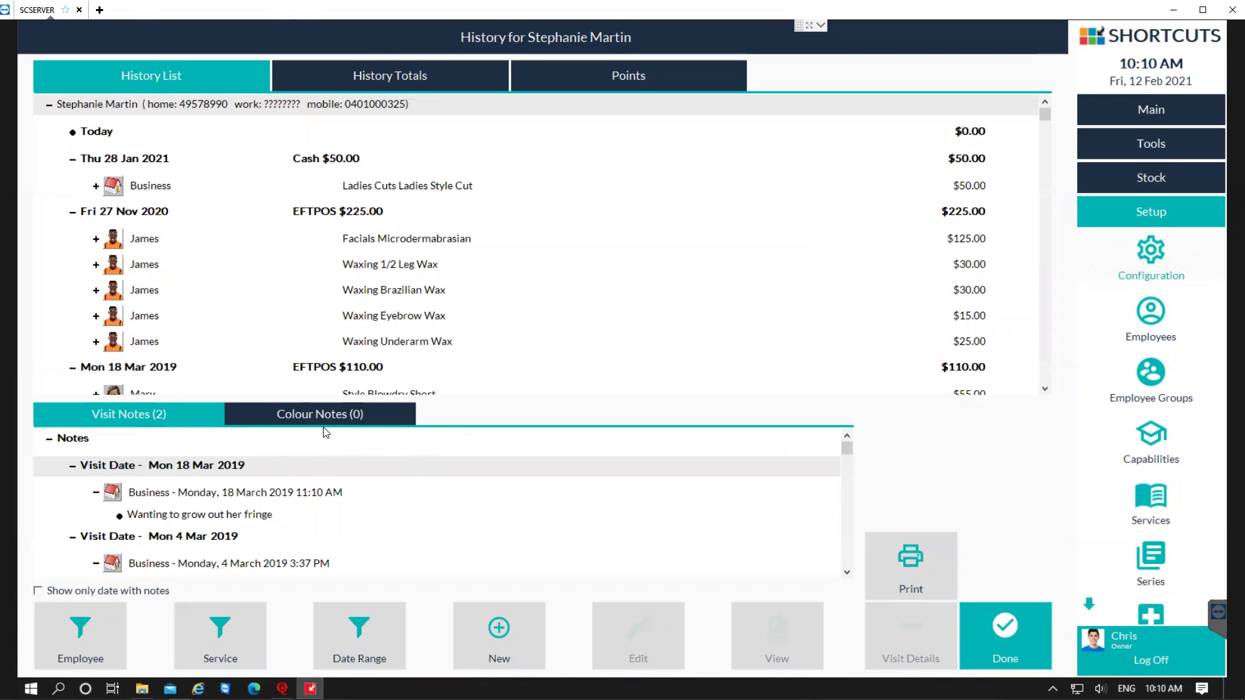
pyautogui.click(1028, 635)
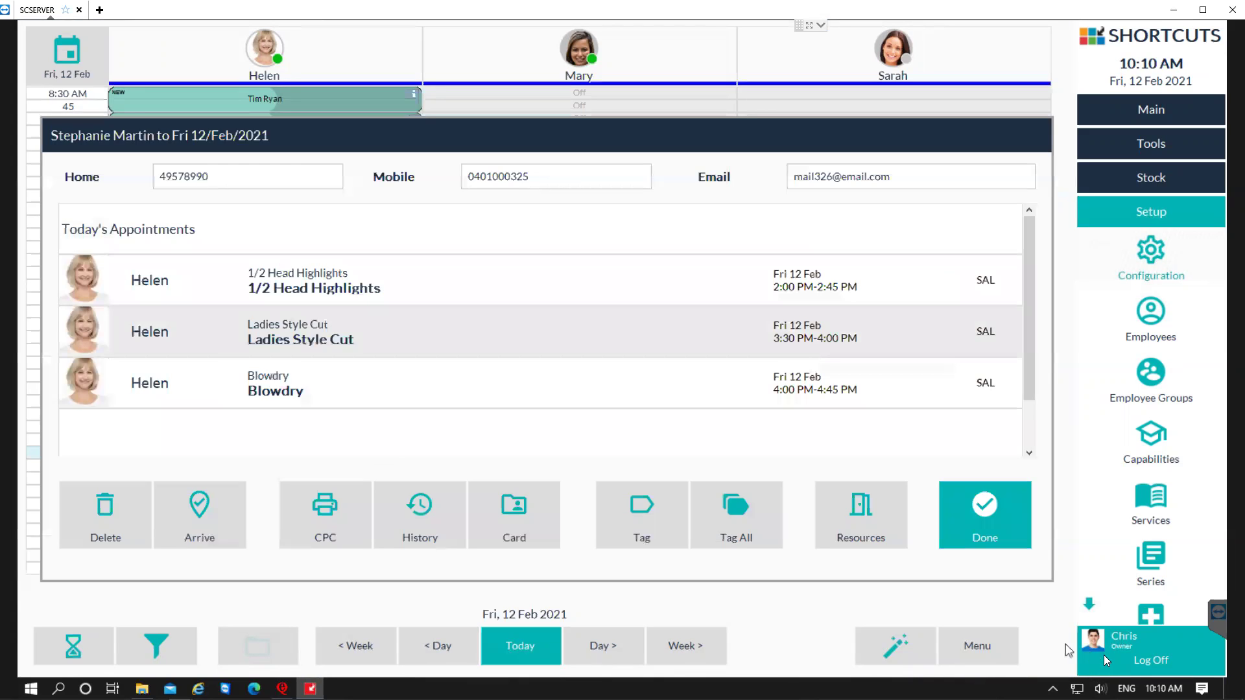
# Log off the Owner and log back in as employee Helen.
pyautogui.click(1005, 525)
pyautogui.click(1109, 642)
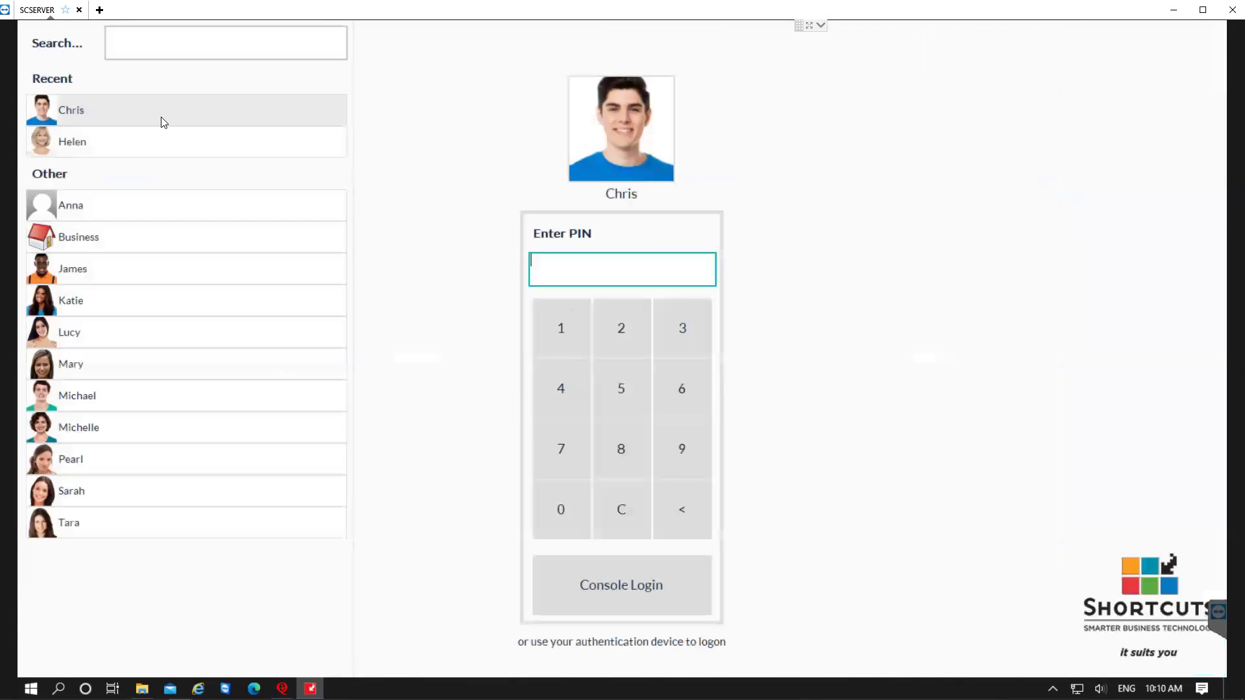
pyautogui.click(148, 137)
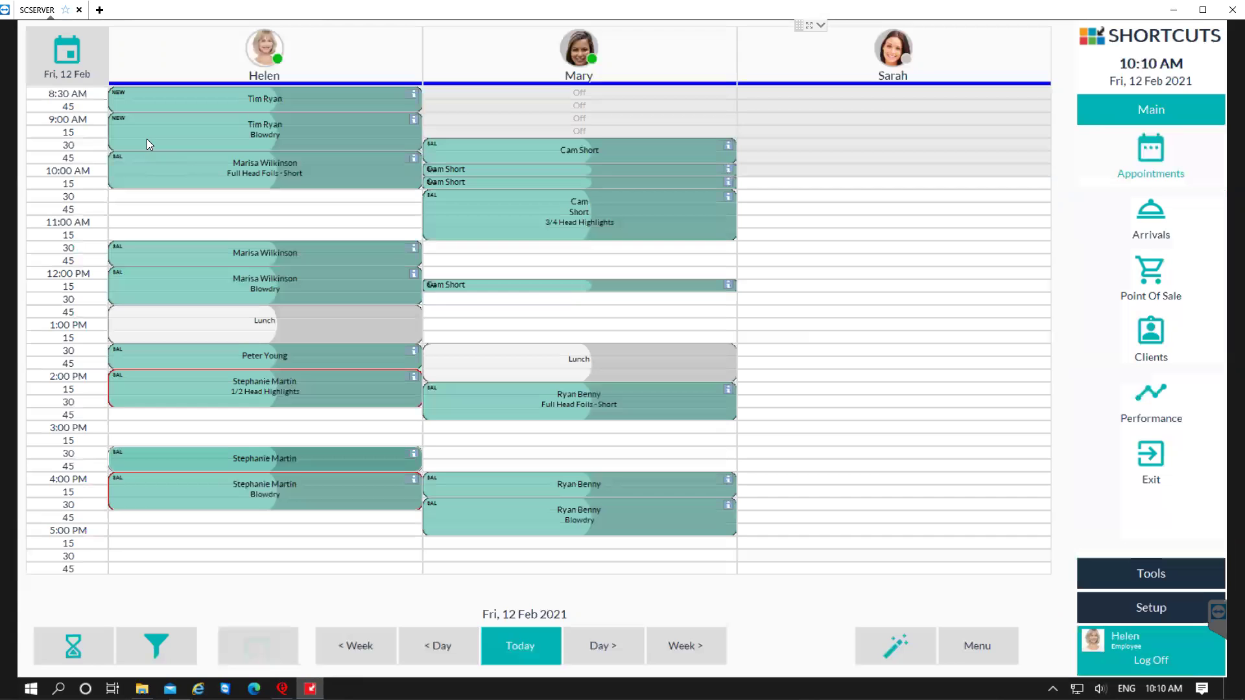
pyautogui.click(244, 493)
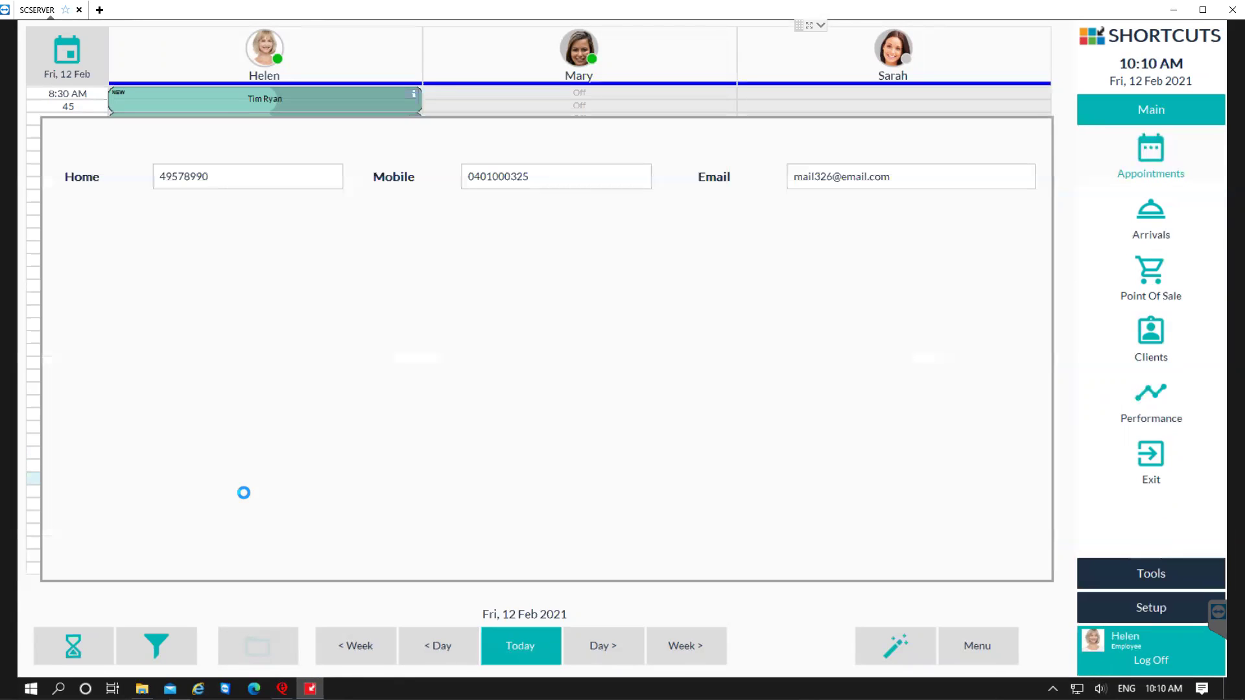
pyautogui.click(409, 506)
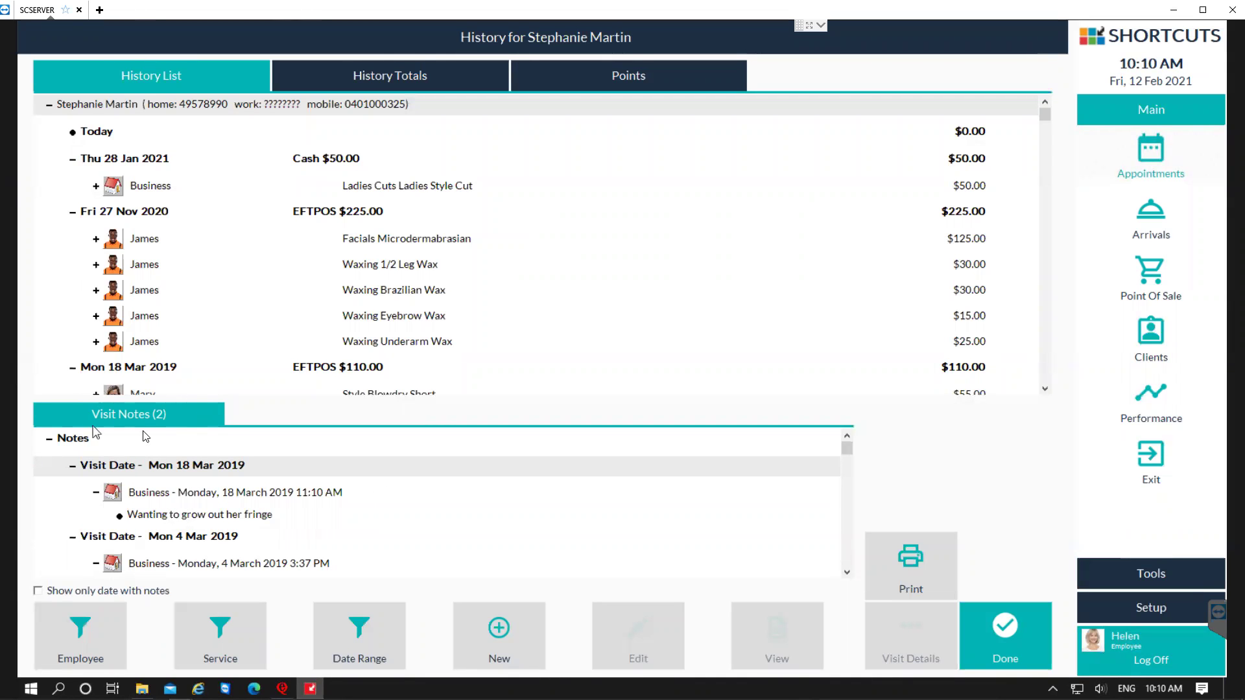
pyautogui.click(1005, 631)
pyautogui.click(975, 501)
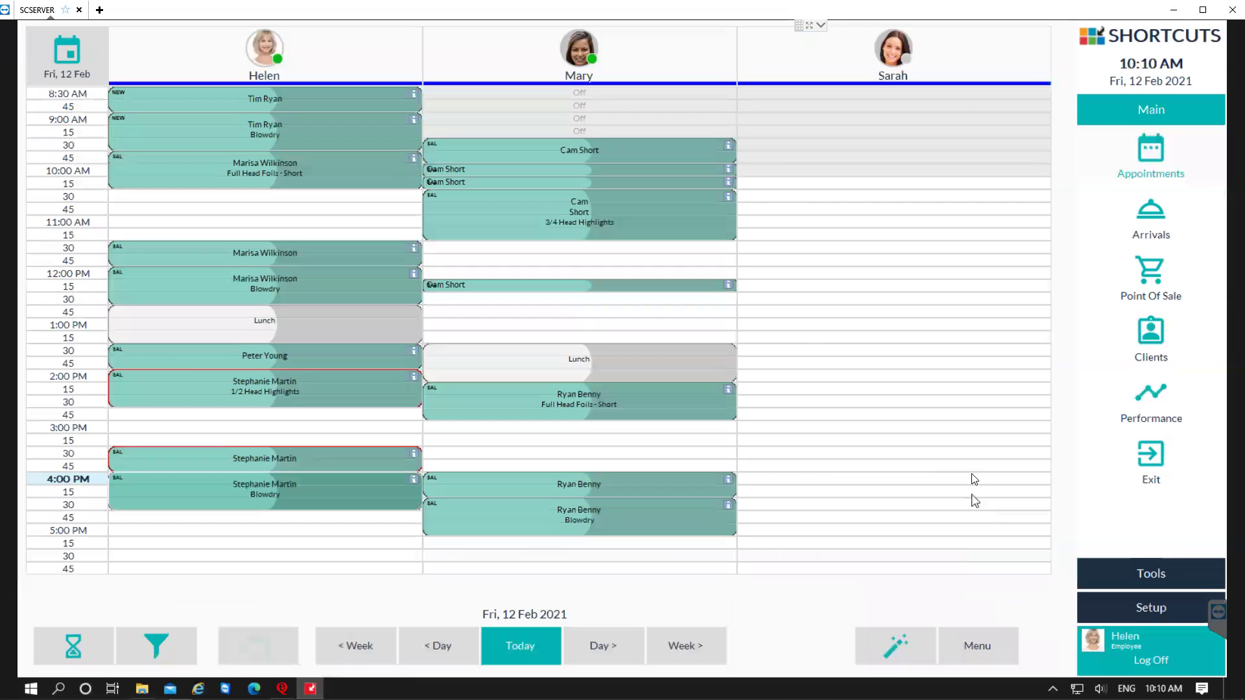